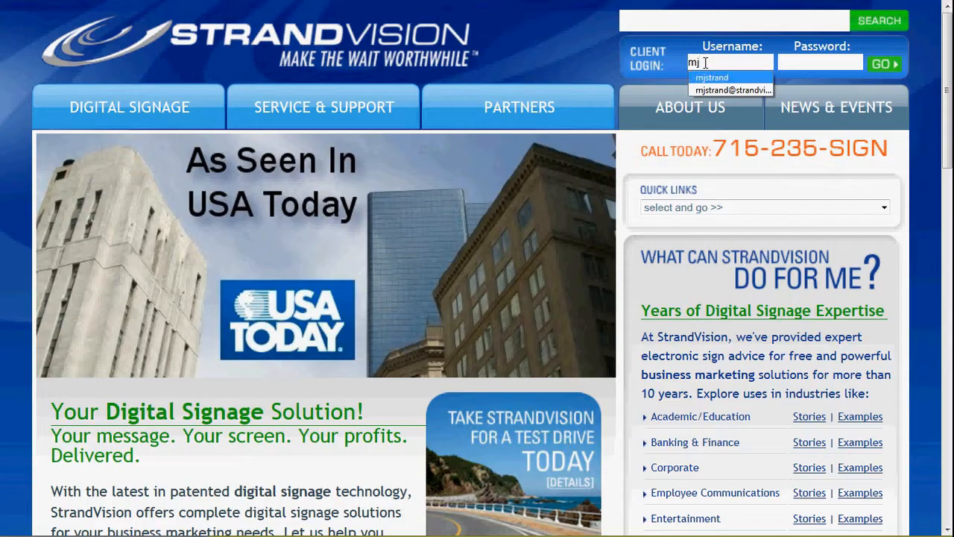
Step: Log in to the client account and open the page for modifying signage pages
key(Return)
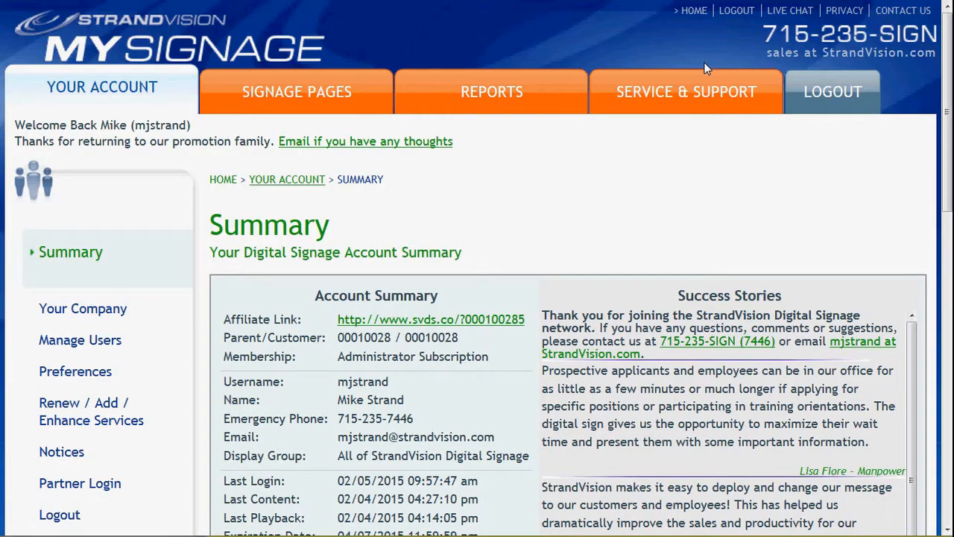
mouse_move(304, 97)
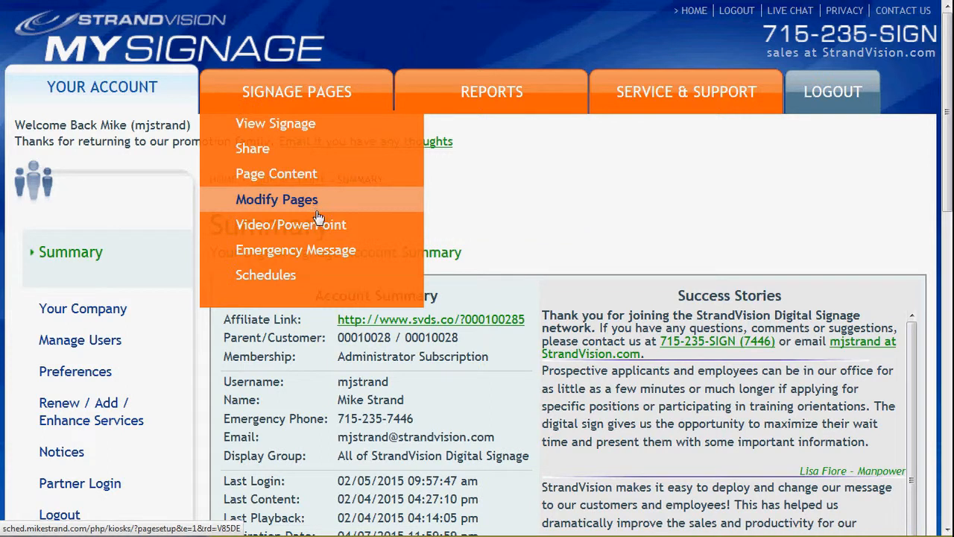
click(309, 95)
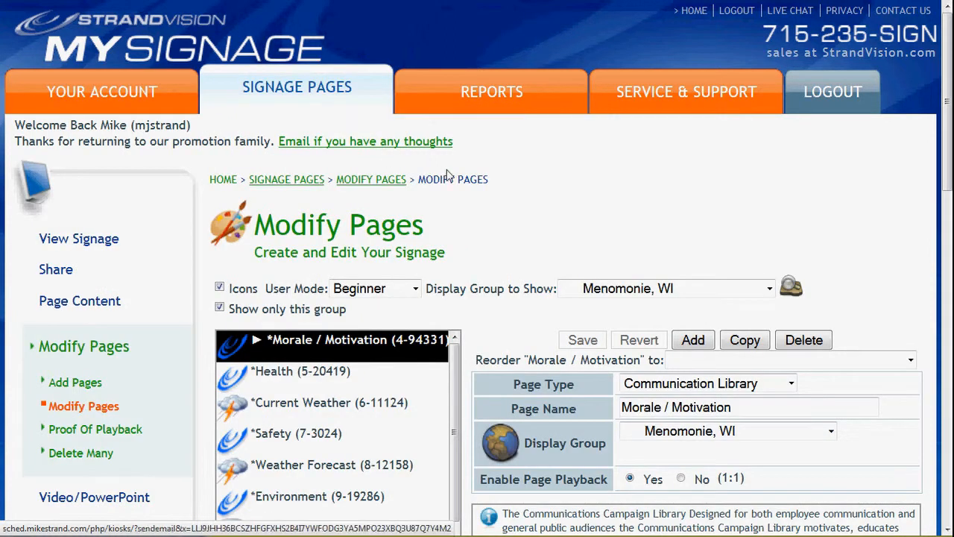
scroll(581, 210, down, 3)
scroll(582, 211, down, 3)
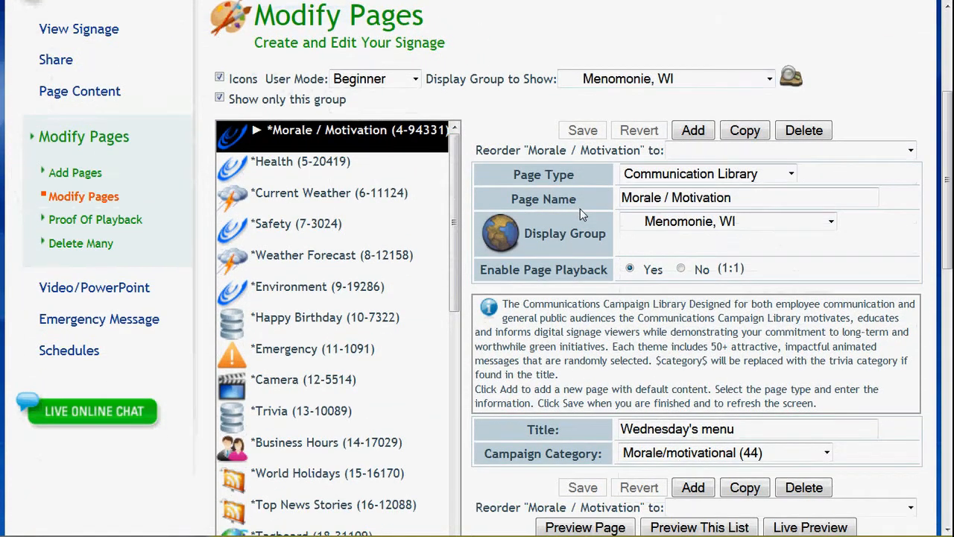
Step: Turn the page list icons off and back on, and set the user mode to Intermediate
click(220, 77)
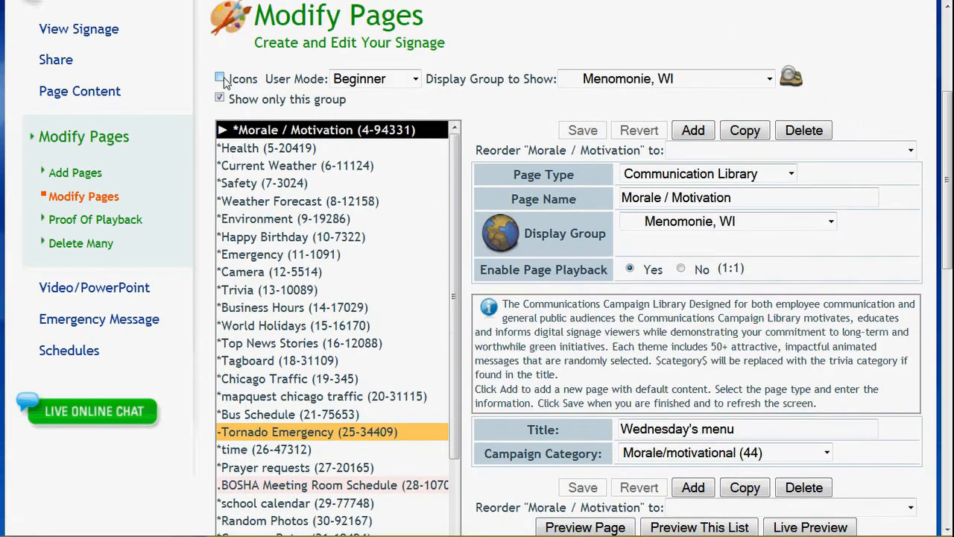
click(220, 77)
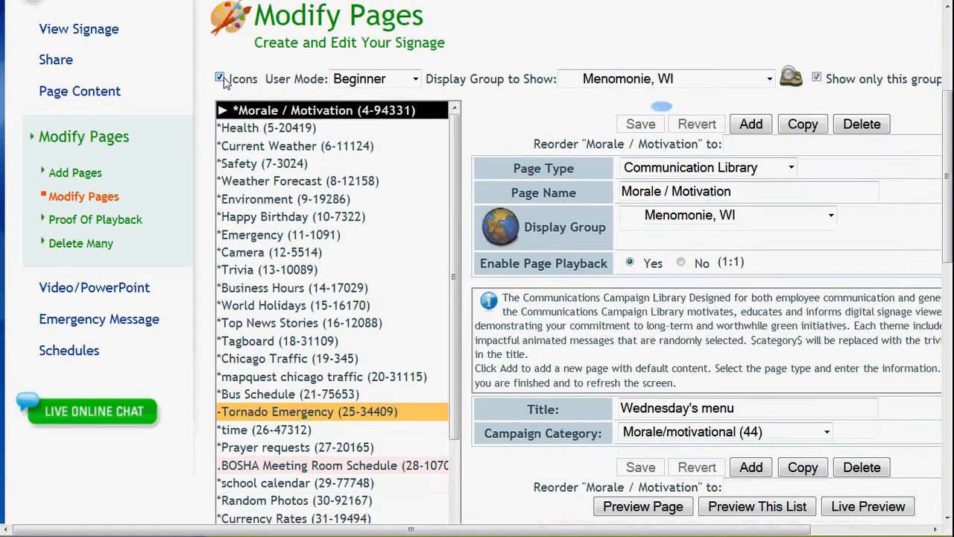
click(416, 80)
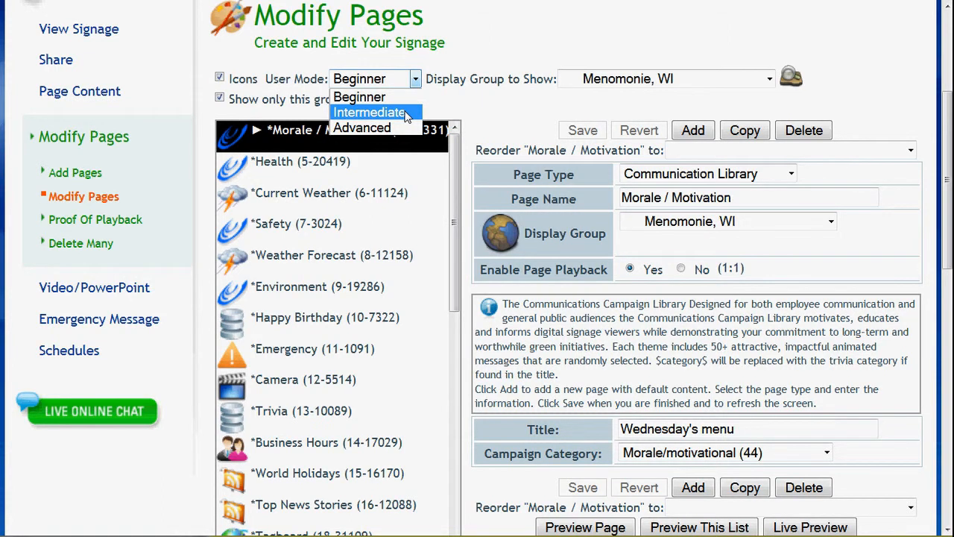
click(406, 113)
Step: Keep Menomonie, WI as the display group to show and add a new page named "Happy Birthday"
click(712, 82)
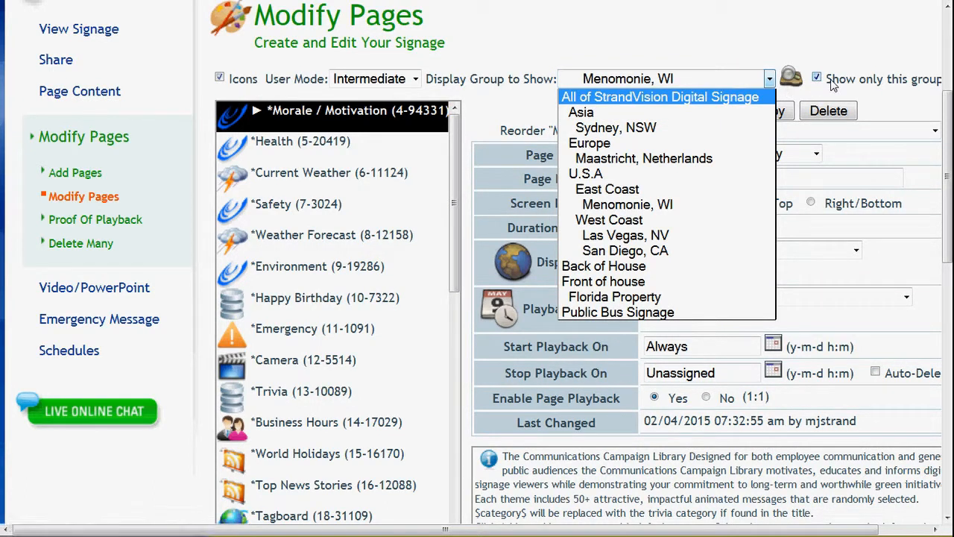
click(679, 206)
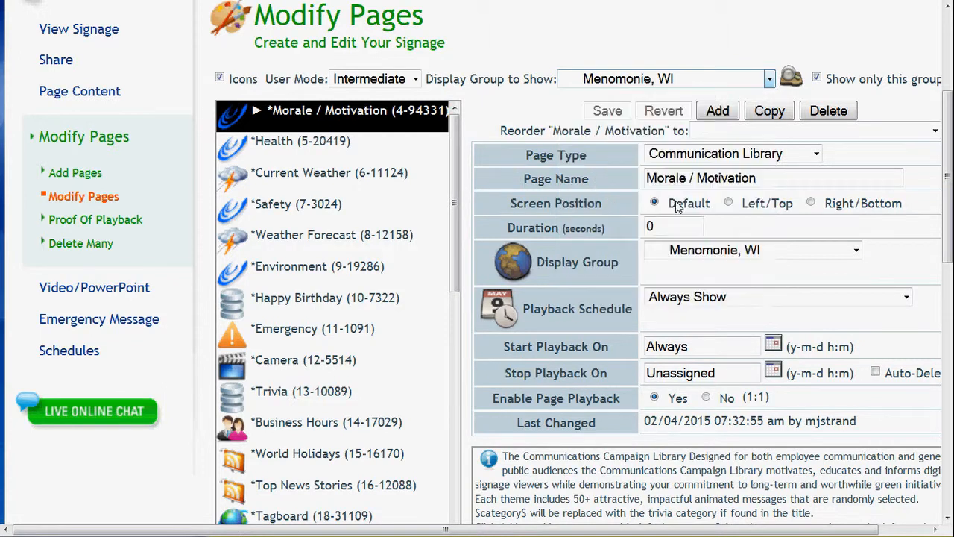
click(717, 111)
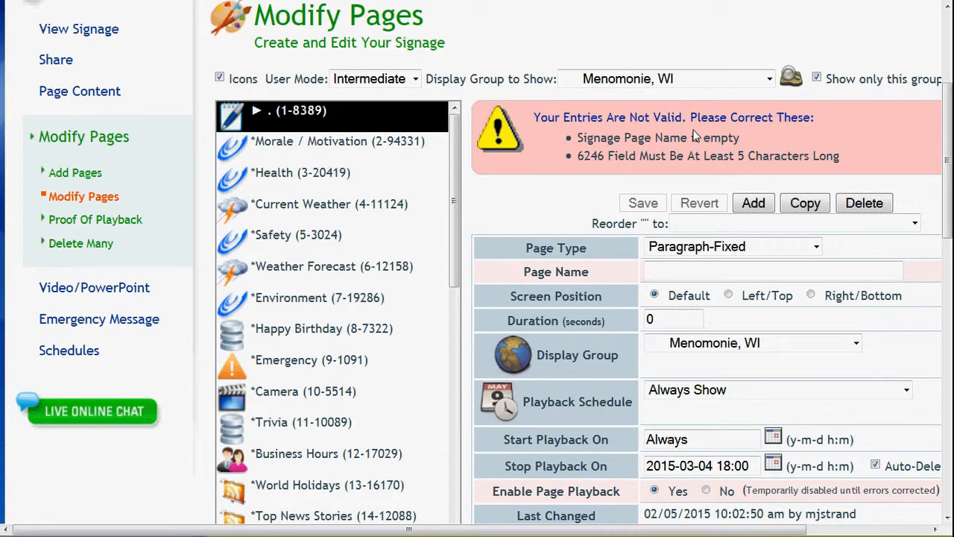
click(692, 273)
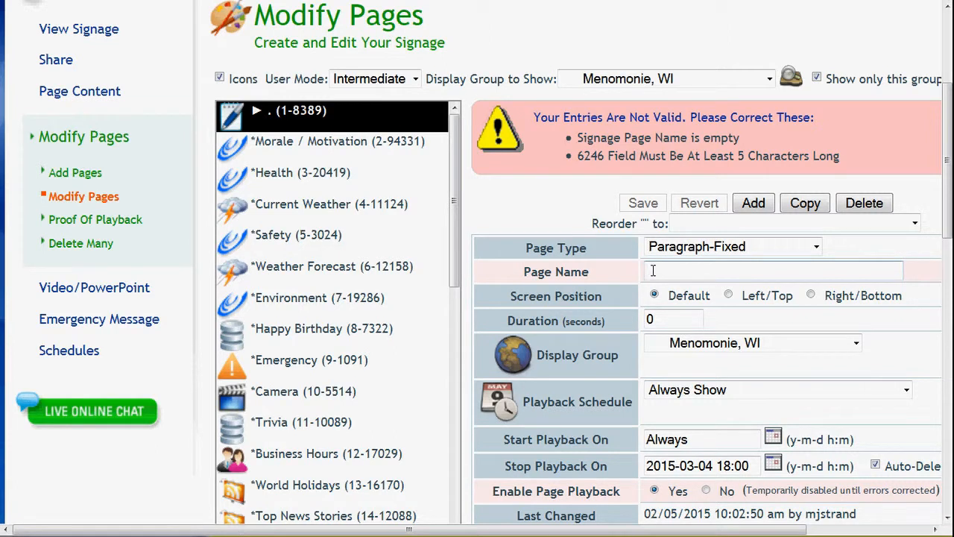
text(Happy )
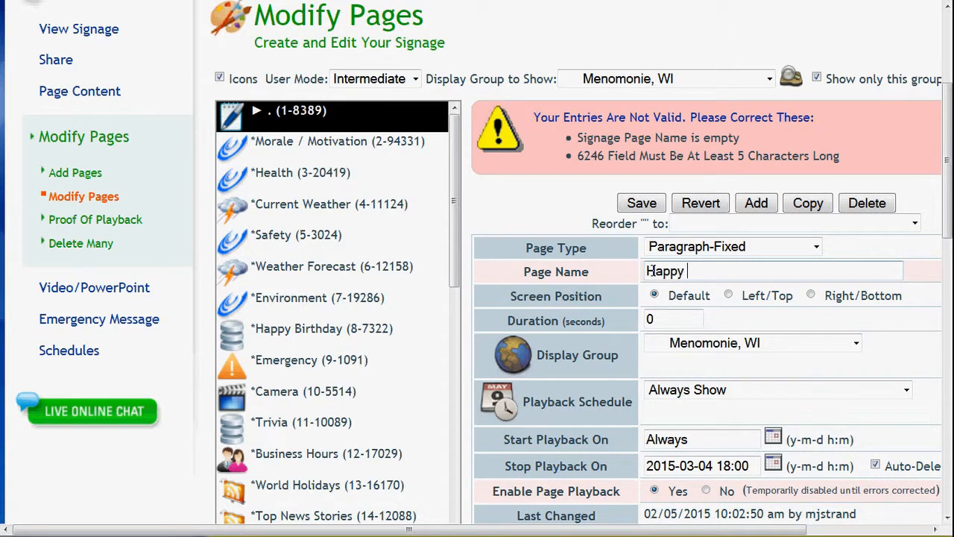
text(Birthday)
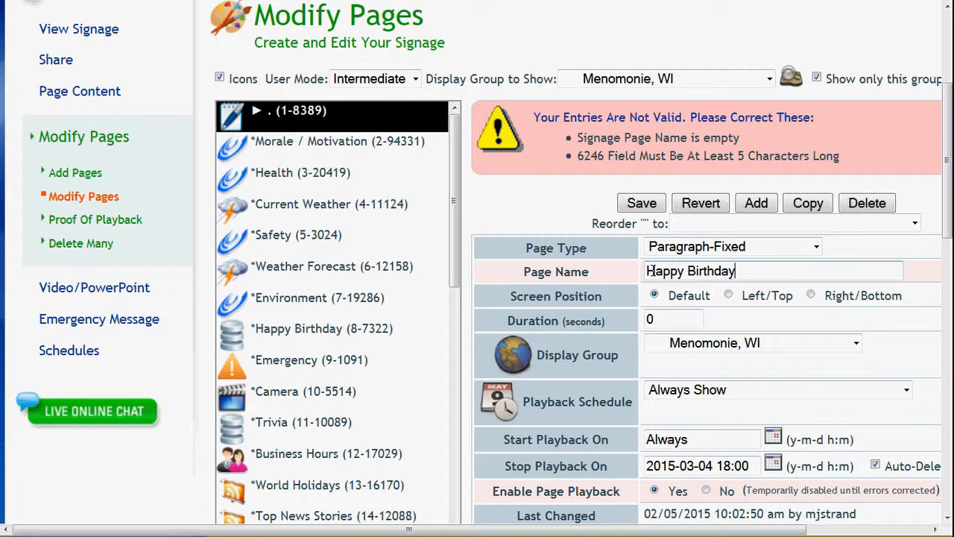
Step: Set the new page's type to People Database
click(723, 254)
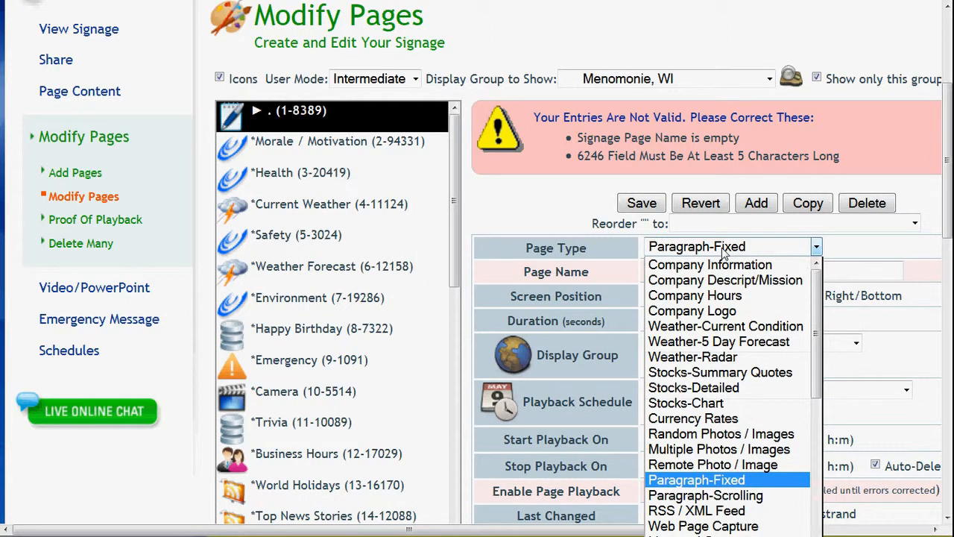
mouse_move(818, 292)
mouse_down()
mouse_move(817, 304)
mouse_move(816, 290)
mouse_up()
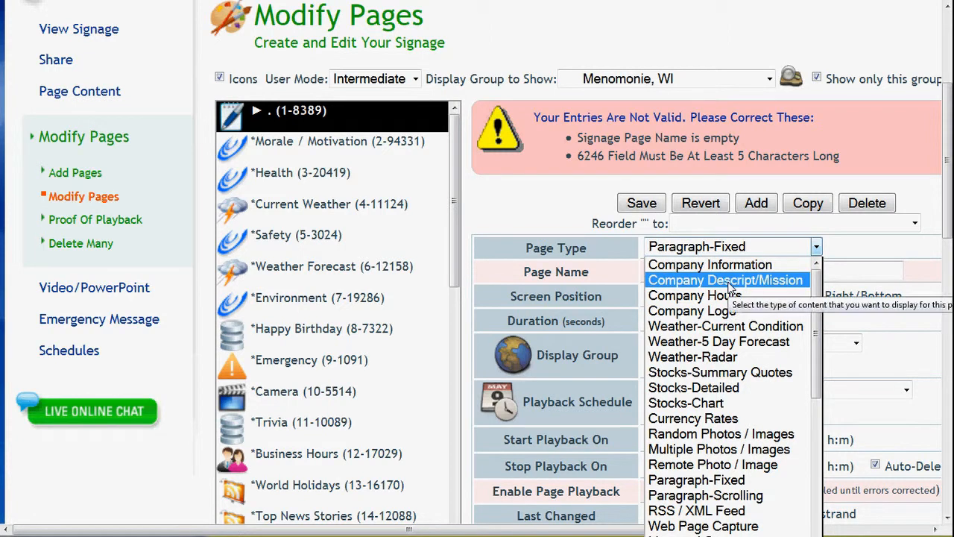
scroll(729, 287, down, 2)
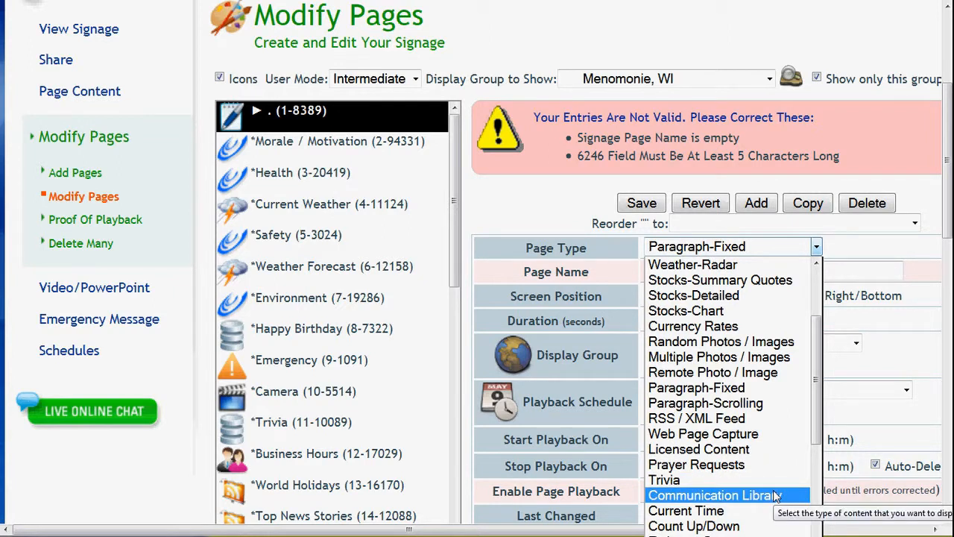
scroll(775, 496, down, 2)
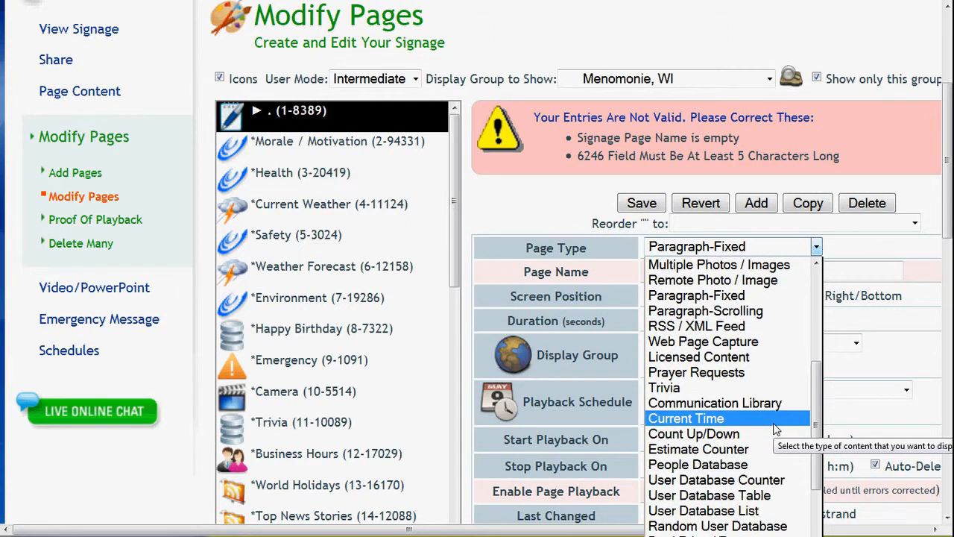
click(768, 468)
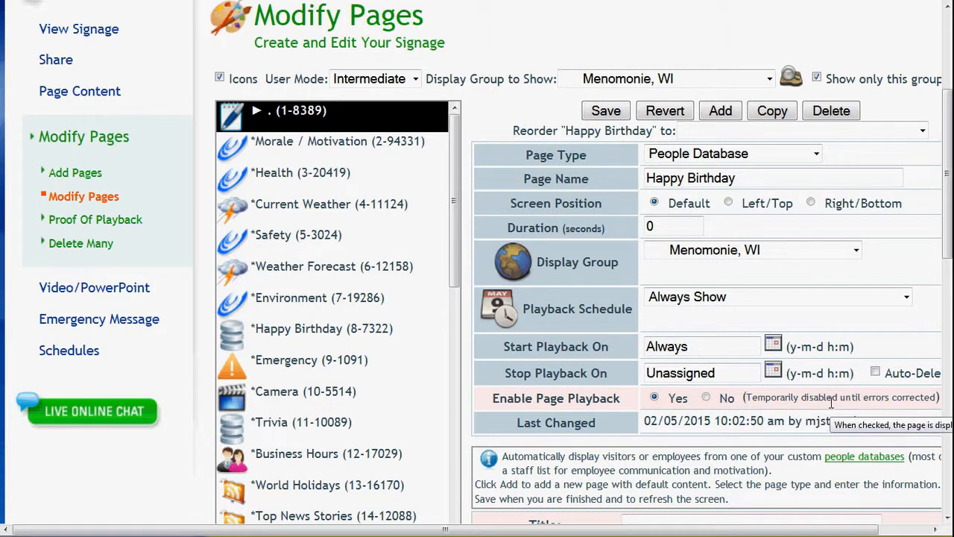
Step: Enter "Happy Birthday" as the title of the People Database page
scroll(831, 402, down, 4)
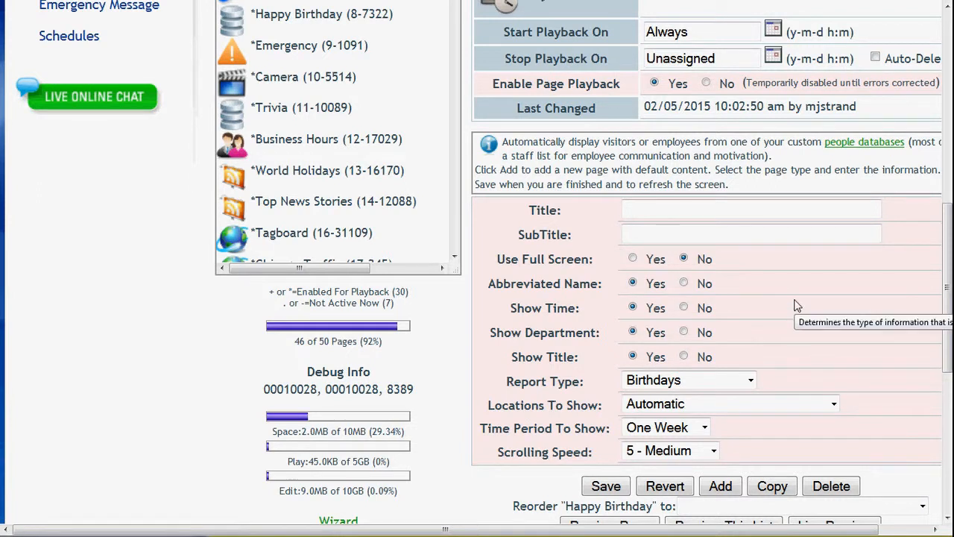
click(724, 216)
text(Happy)
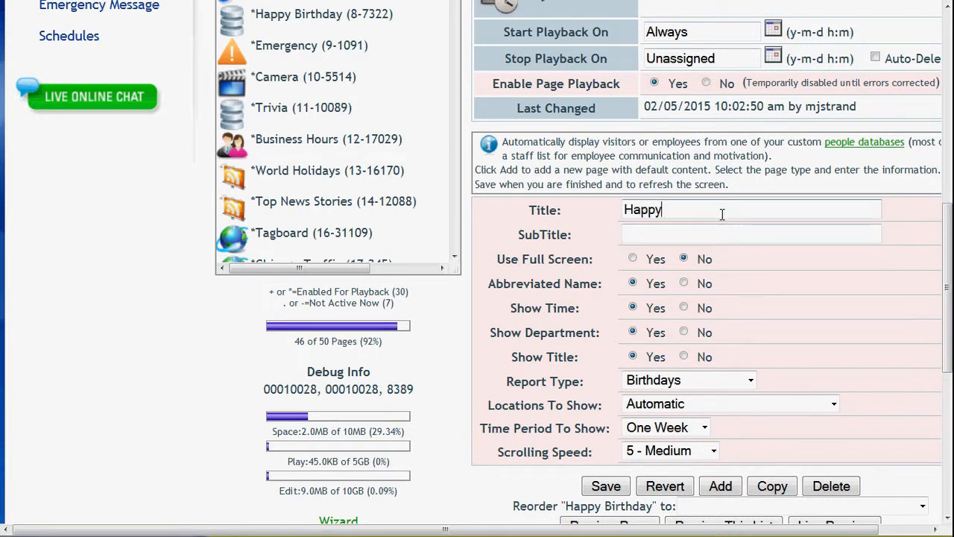
text( Birthday)
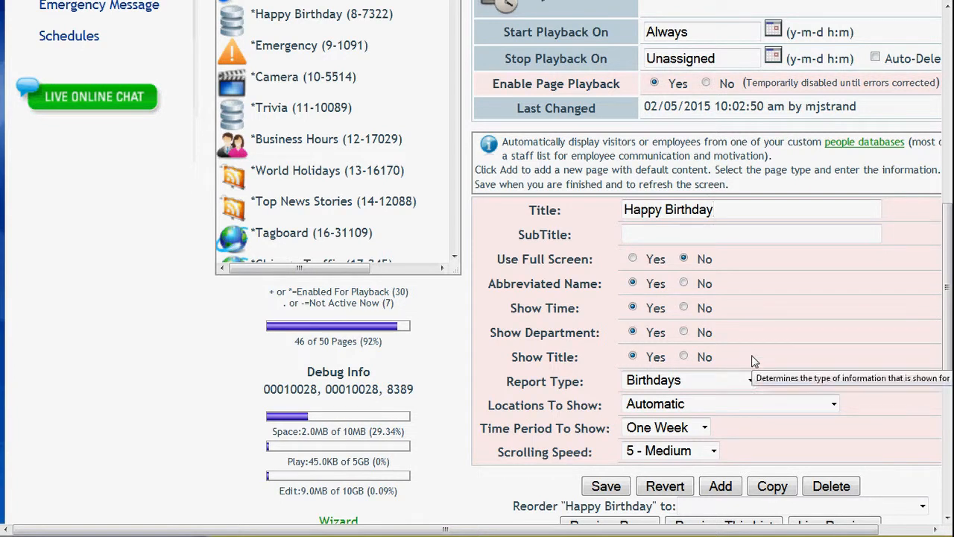
Step: Keep the Birthdays report type and the One Week time period, and save the Happy Birthday page
click(751, 381)
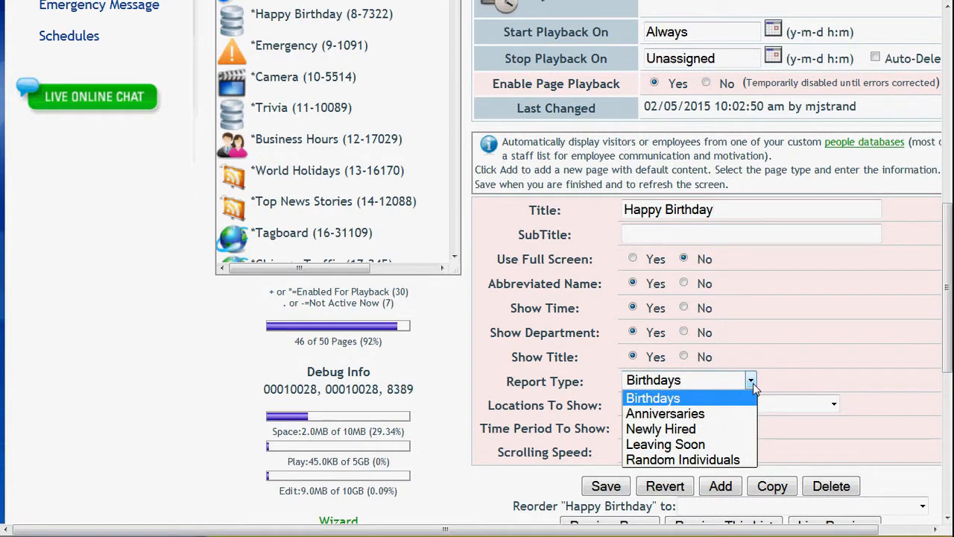
click(751, 382)
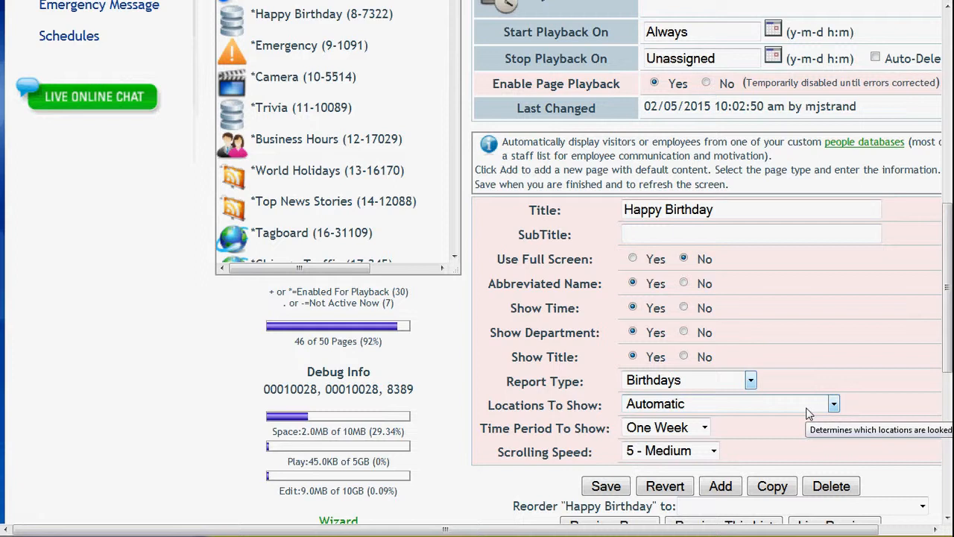
click(705, 428)
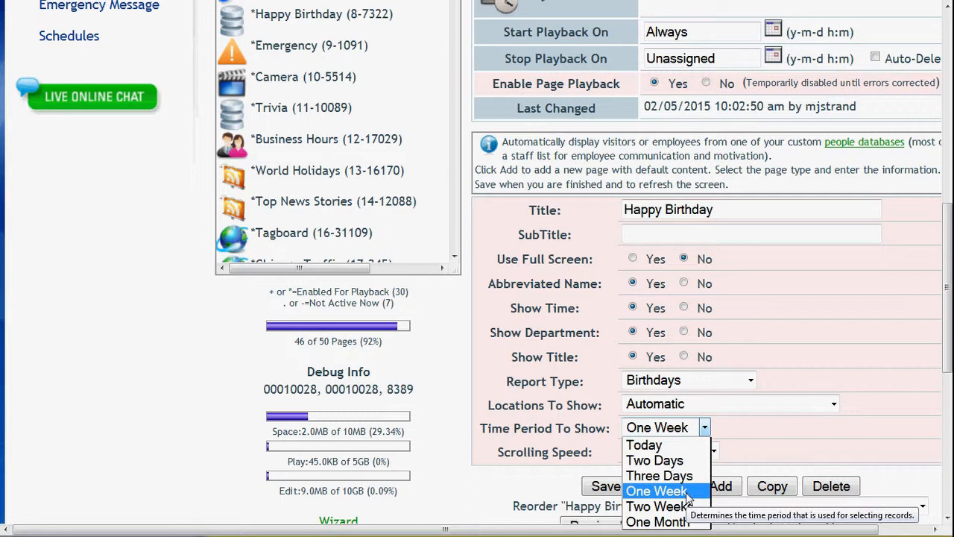
key(Escape)
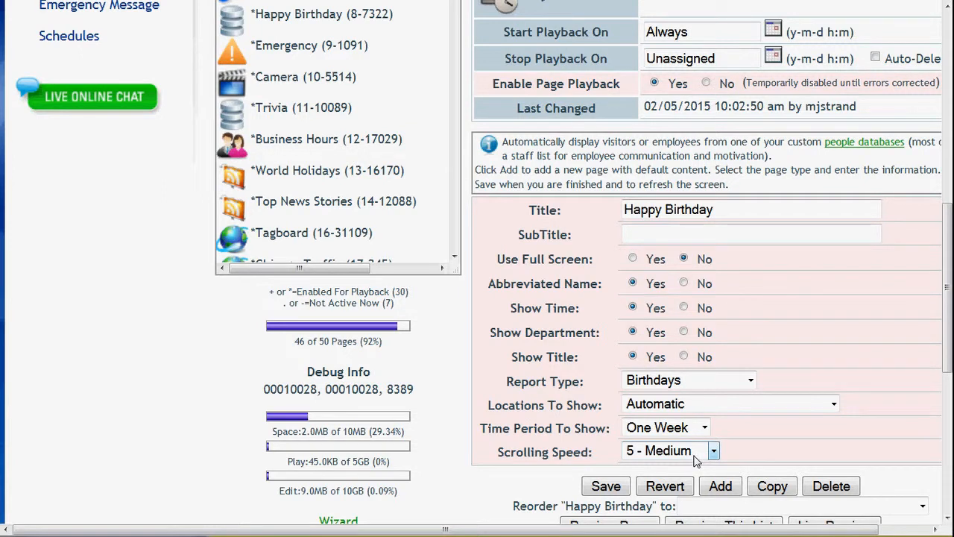
click(620, 489)
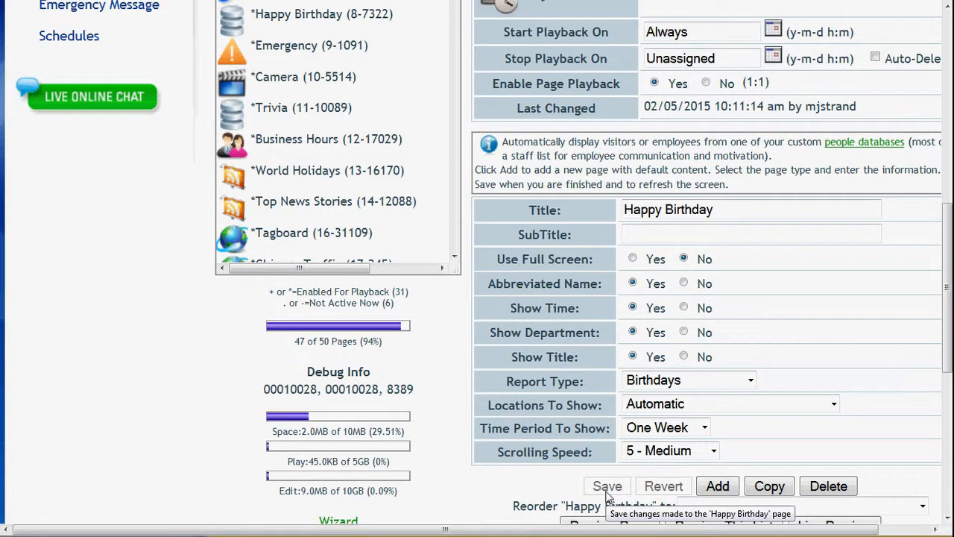
Step: Set Enable Page Playback to No for the new Happy Birthday page
click(706, 83)
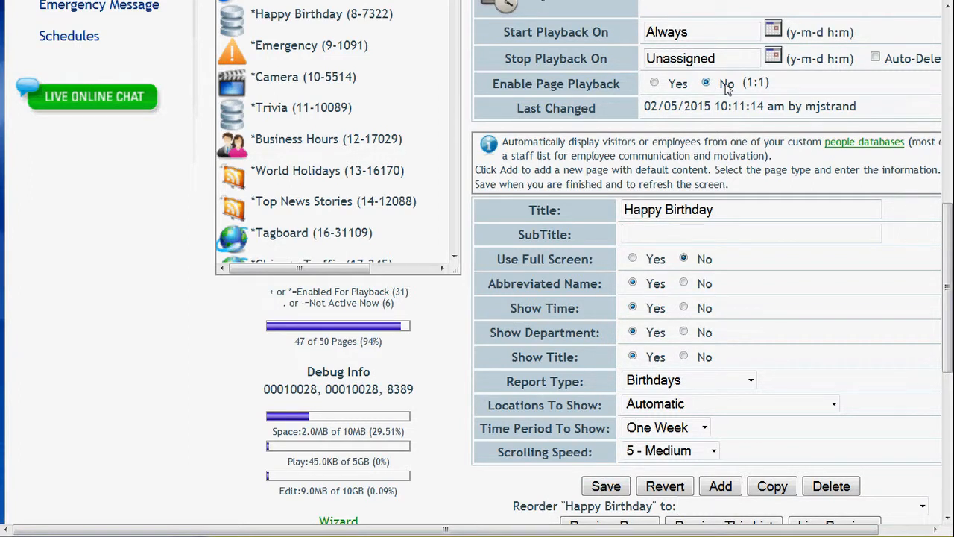
scroll(743, 146, down, 3)
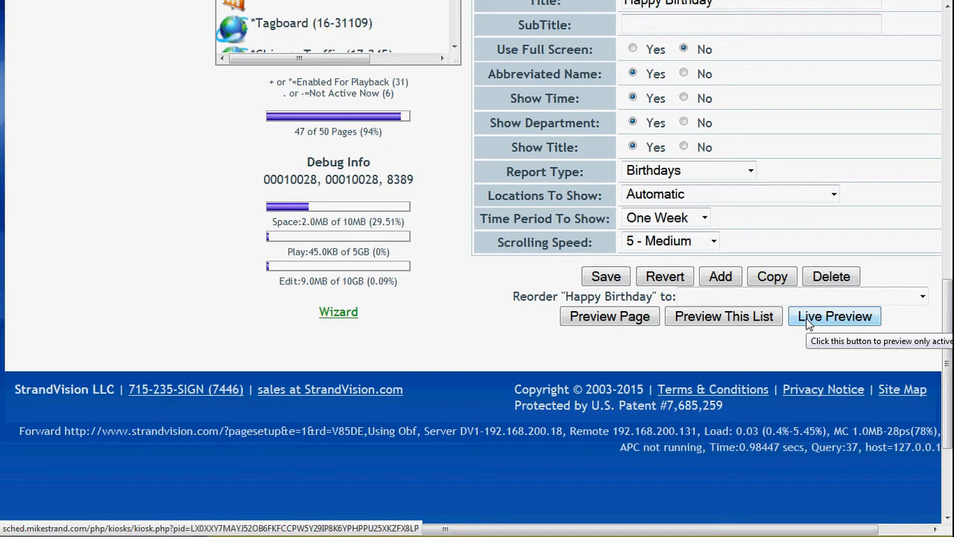
scroll(807, 321, up, 10)
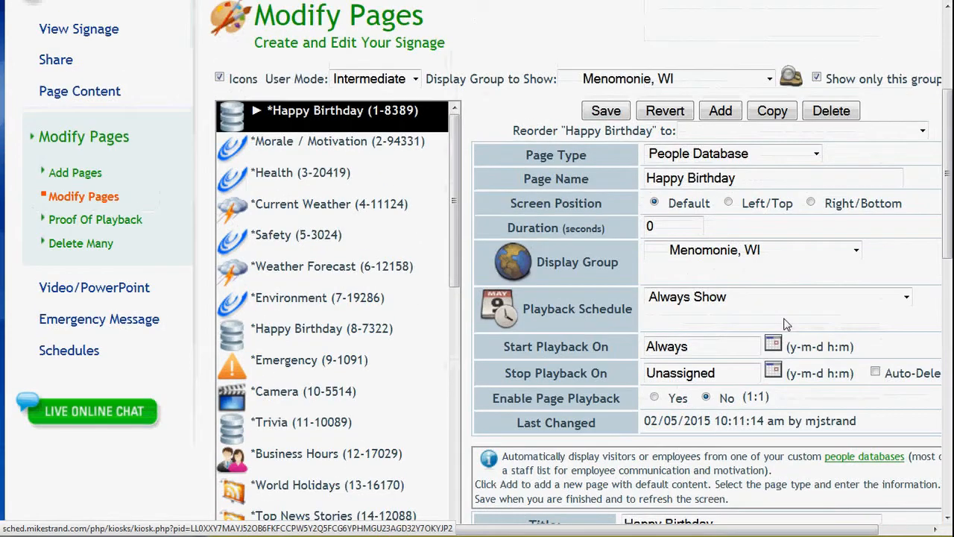
Step: Examine the available display groups and playback schedules for the Happy Birthday page, keeping Menomonie, WI and Always Show
click(791, 253)
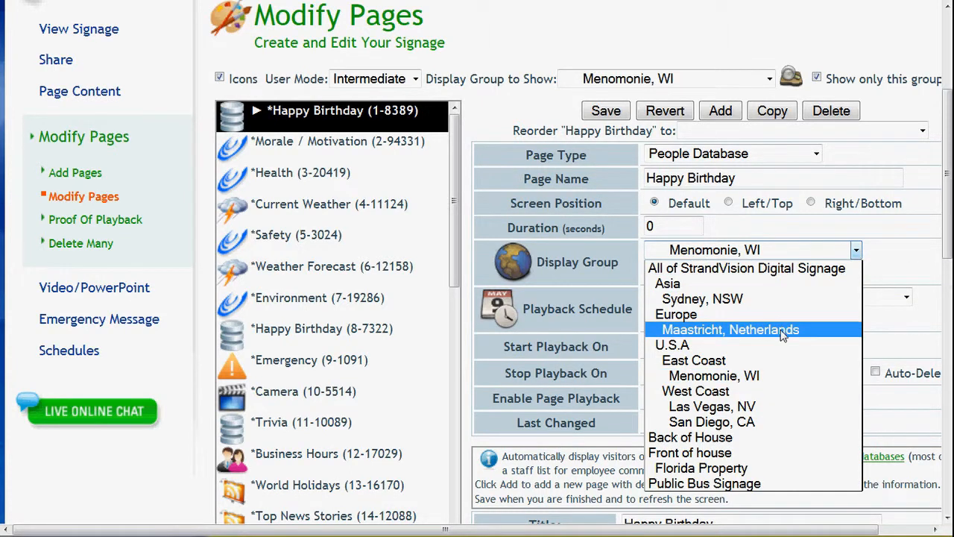
click(895, 252)
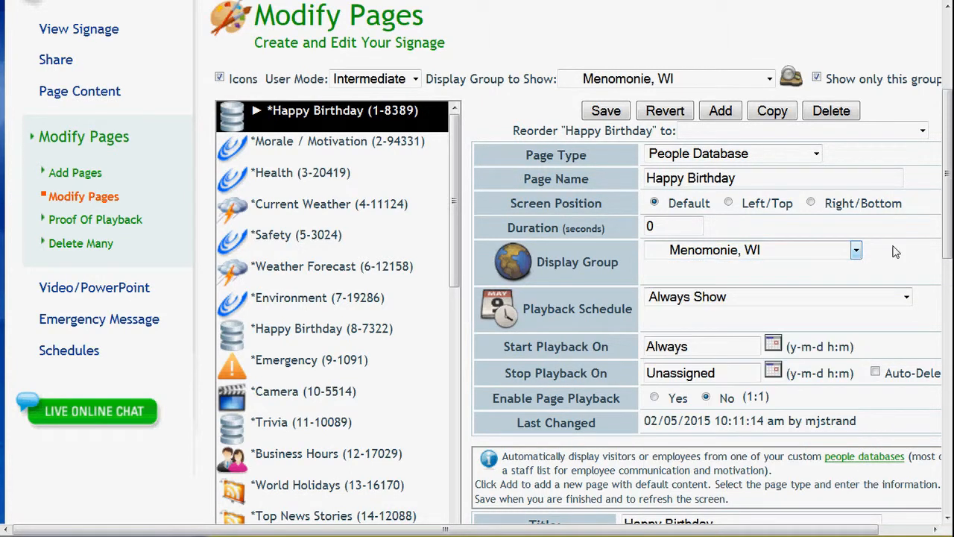
click(845, 306)
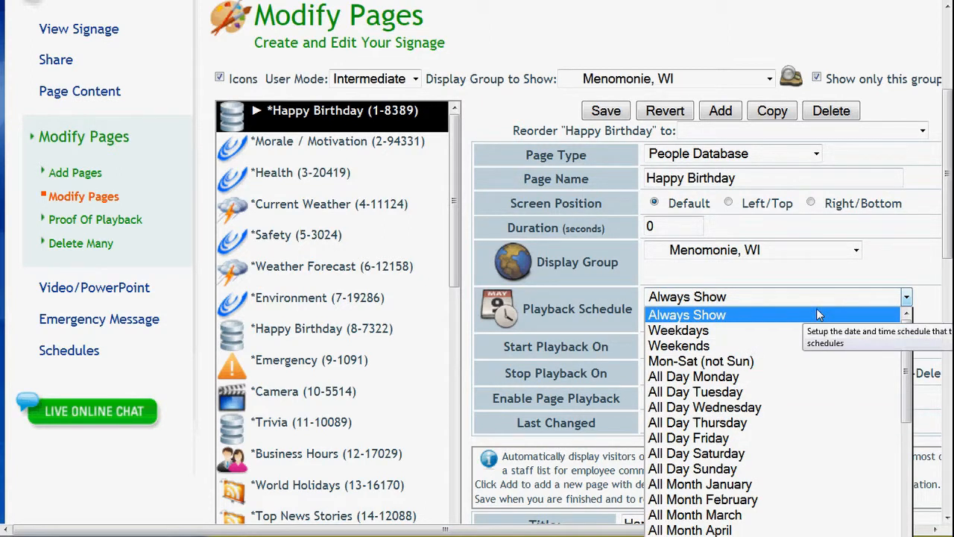
click(771, 304)
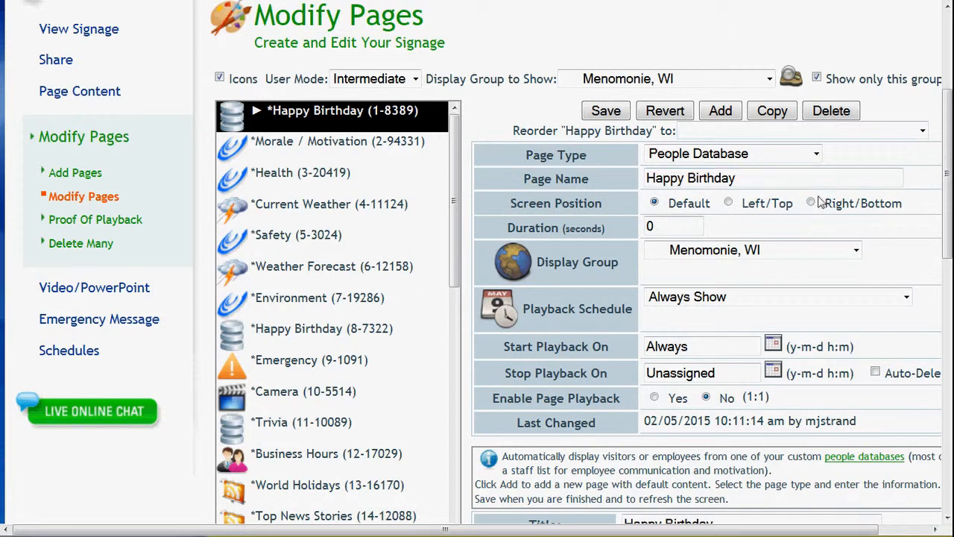
Step: Check the reorder positions offered for the Happy Birthday page and revert its unsaved changes
click(766, 132)
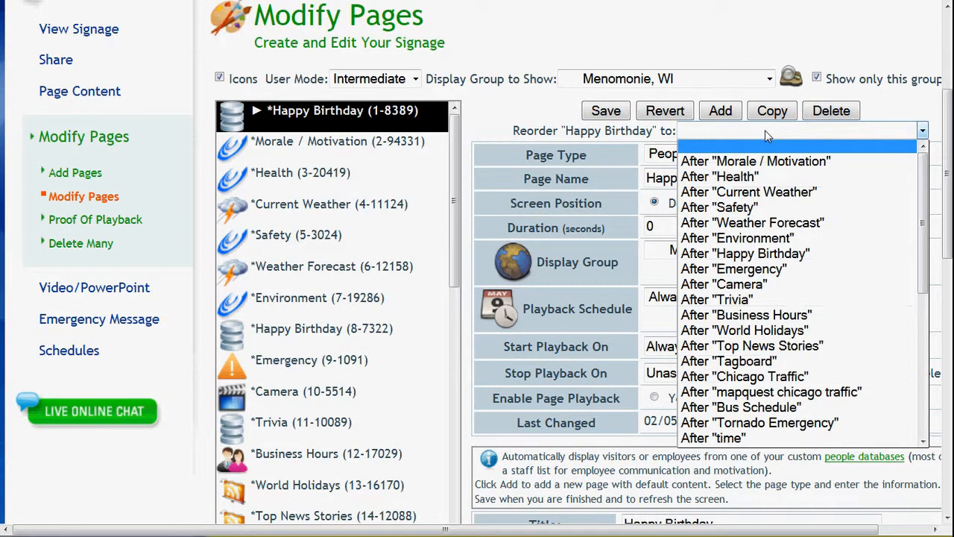
click(780, 258)
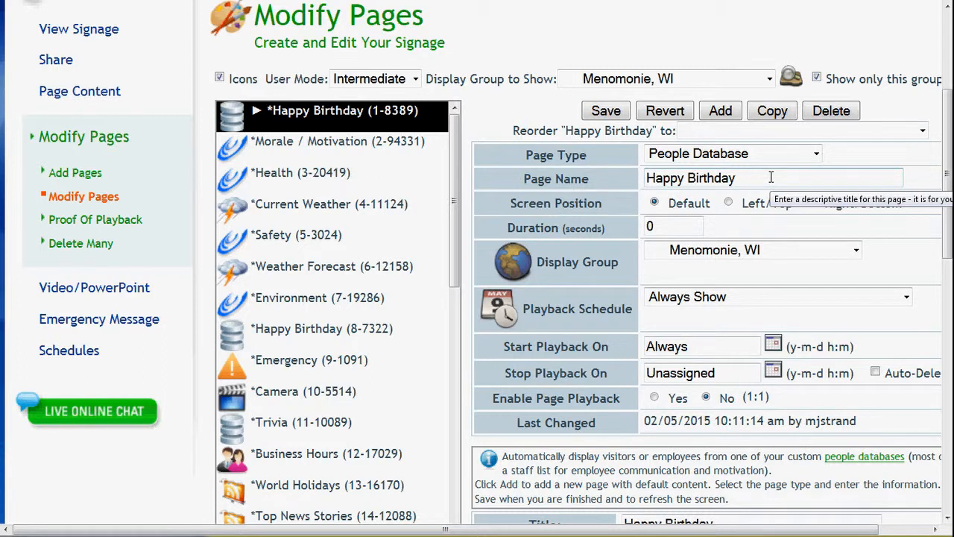
click(665, 112)
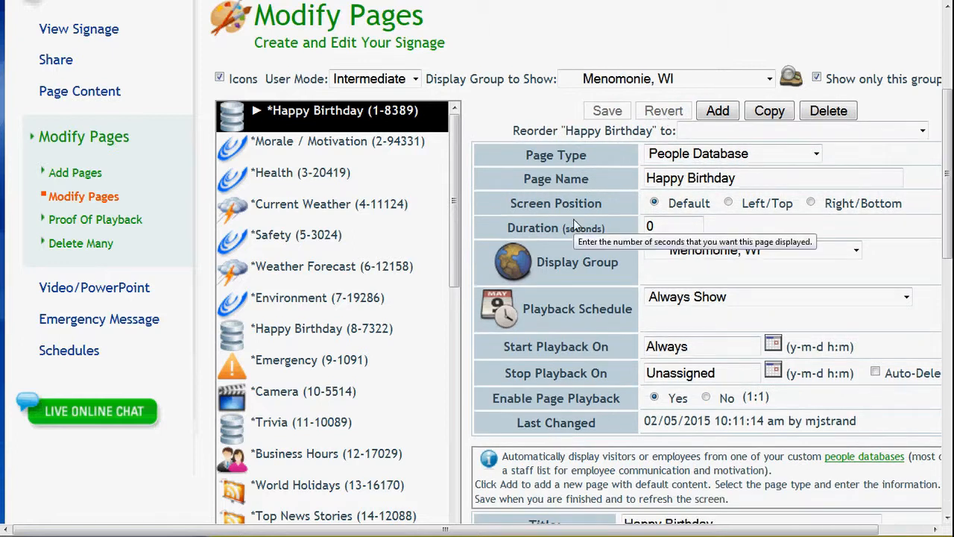